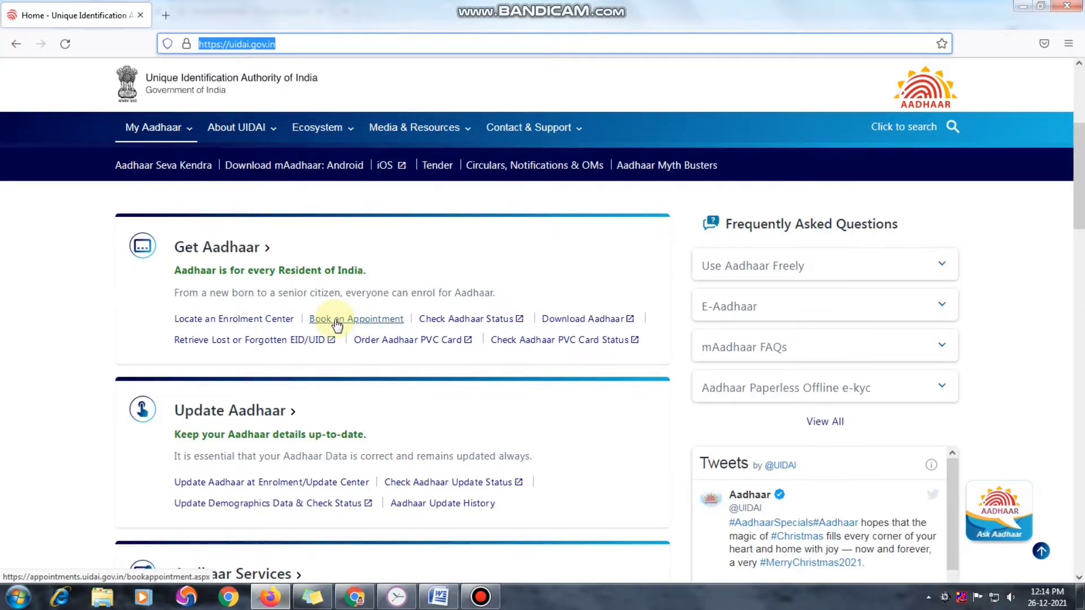
Go to Book an Appointment and choose Proceed to Book Appointment under Registrar run Aadhaar Seva Kendra
{"action": "left_click", "coordinate": [335, 321]}
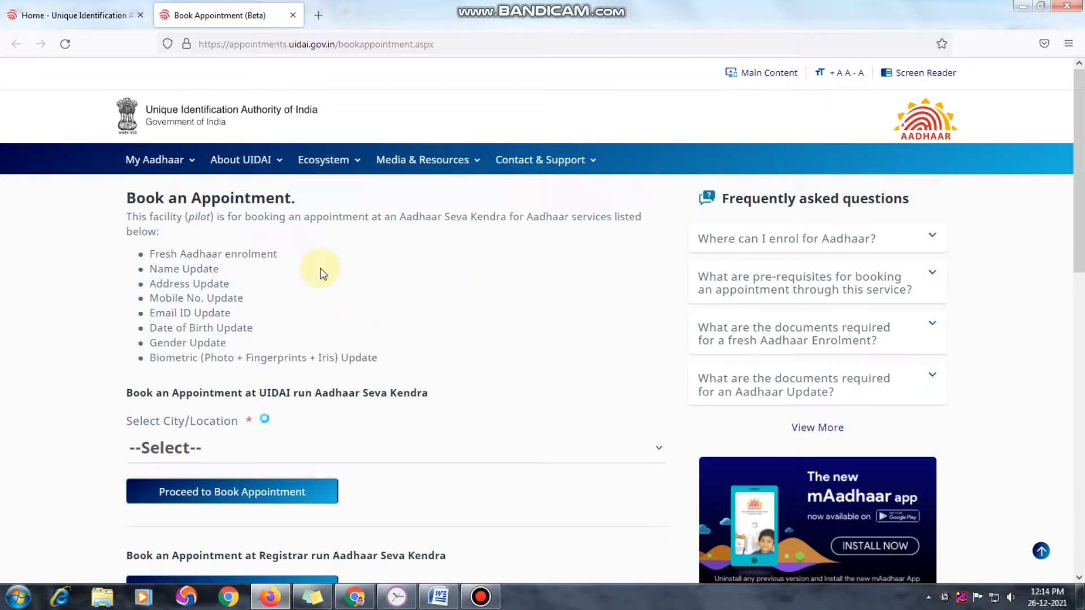
{"action": "left_click_drag", "start_coordinate": [153, 251], "coordinate": [383, 358]}
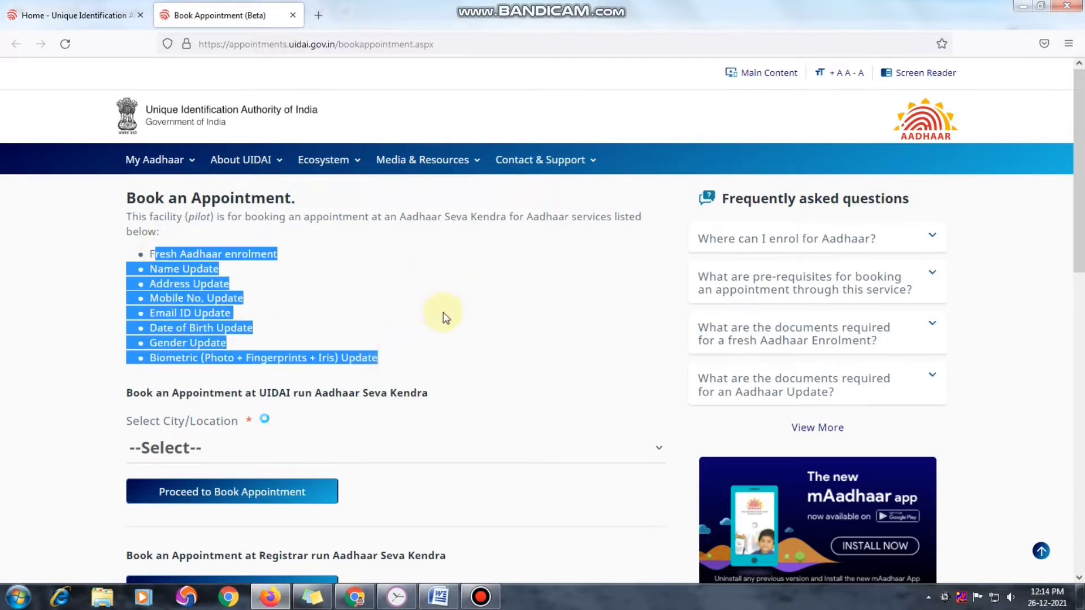
{"action": "scroll", "coordinate": [446, 308], "scroll_direction": "down", "scroll_amount": 3}
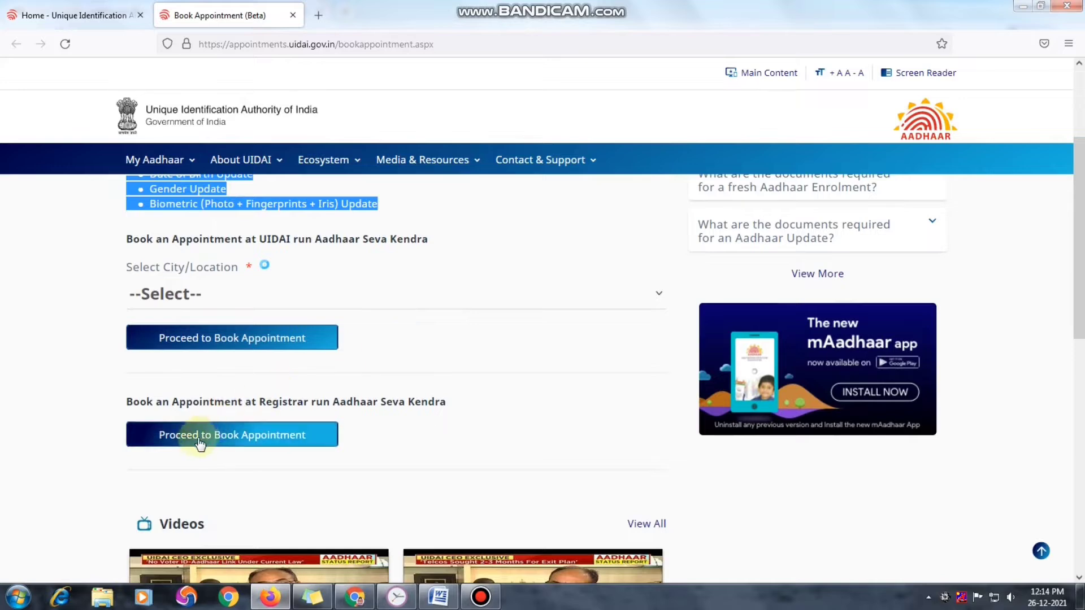
{"action": "left_click", "coordinate": [255, 443]}
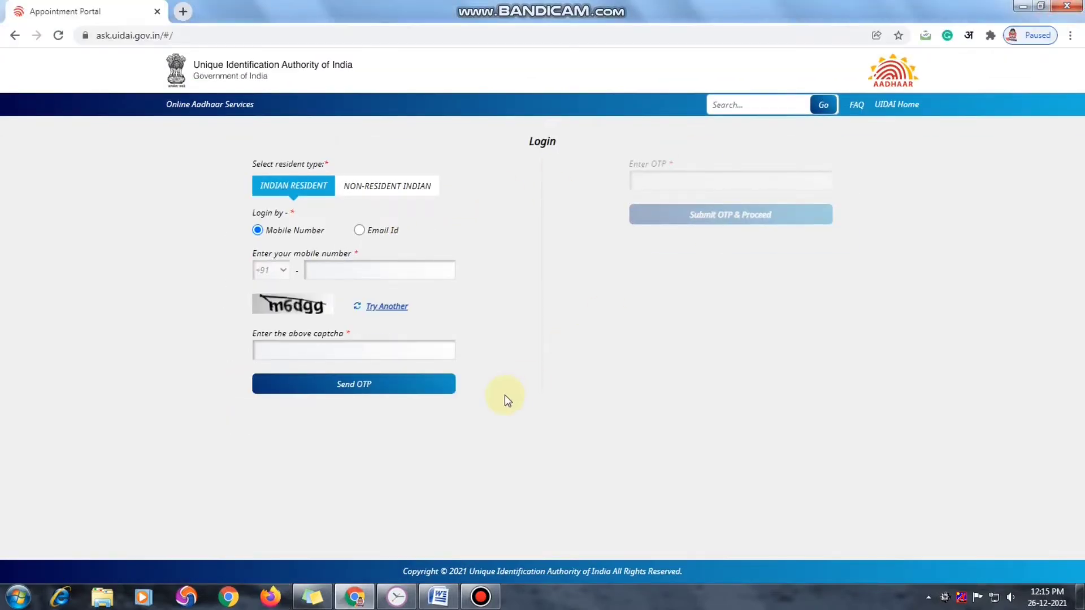
Enter the resident's mobile number and the captcha, then request an OTP
{"action": "left_click", "coordinate": [402, 271]}
{"action": "type", "text": "990"}
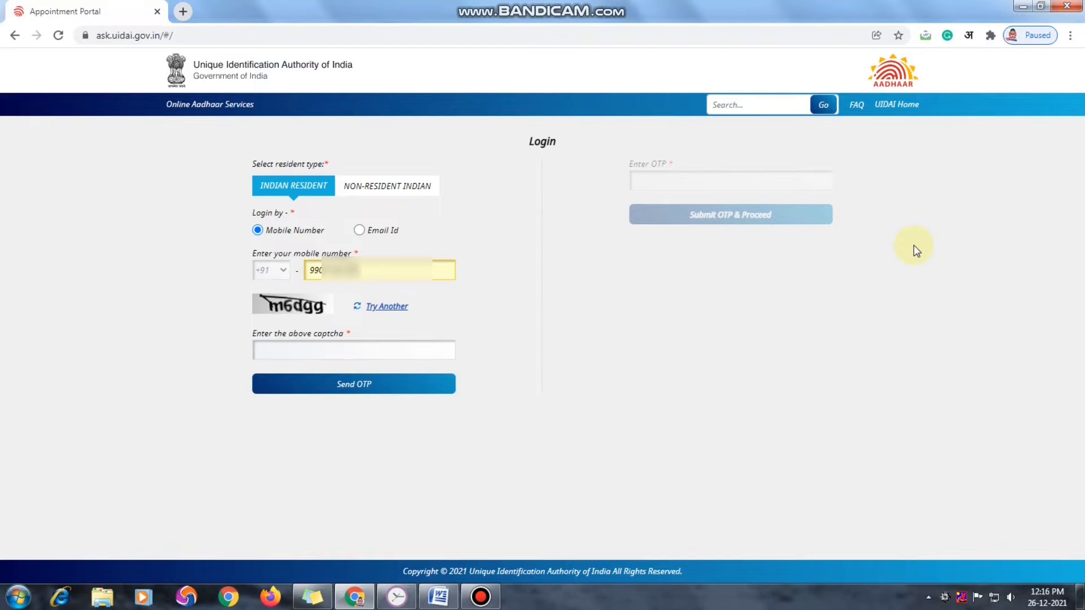
{"action": "left_click", "coordinate": [322, 348]}
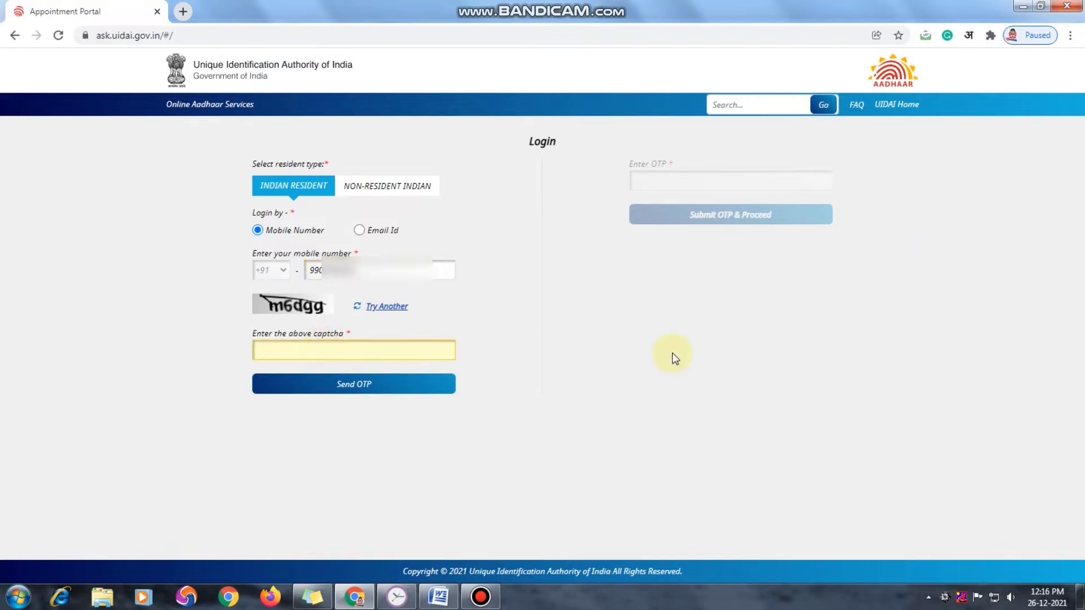
{"action": "type", "text": "m6dgg"}
{"action": "left_click", "coordinate": [362, 389]}
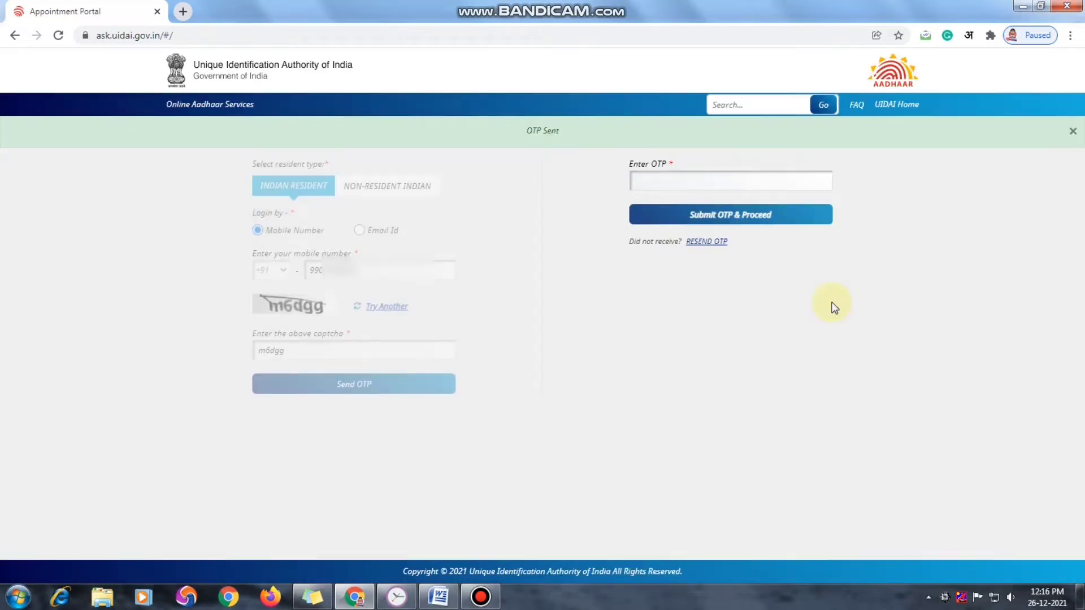
Enter the received OTP and submit it to log in
{"action": "left_click_drag", "start_coordinate": [524, 130], "coordinate": [559, 130]}
{"action": "left_click", "coordinate": [725, 181]}
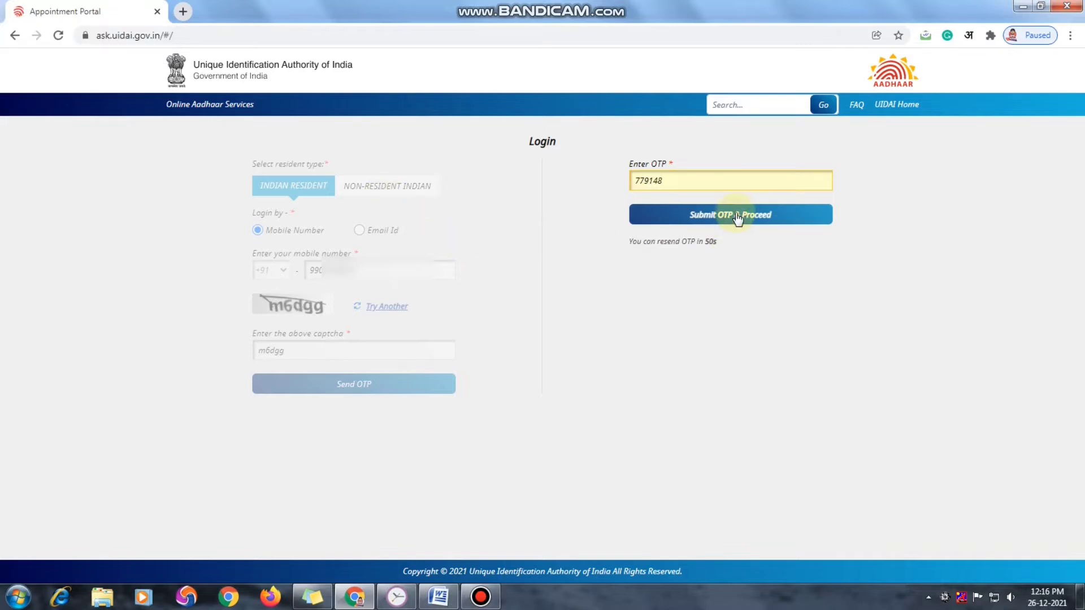
{"action": "left_click", "coordinate": [736, 215]}
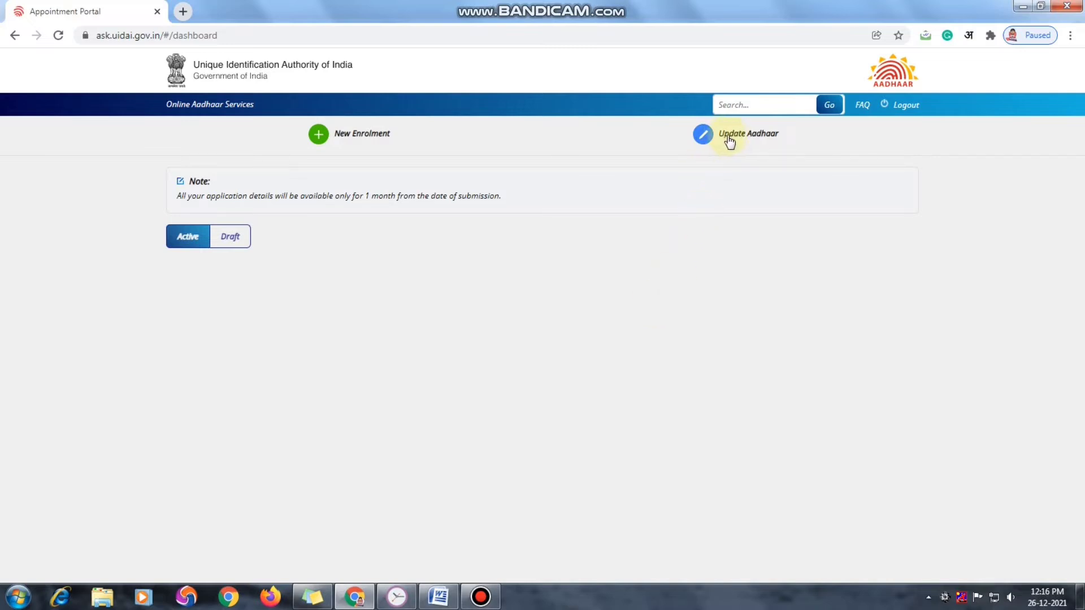
Start an Aadhaar update, entering the resident's name and Aadhaar number
{"action": "left_click", "coordinate": [747, 139]}
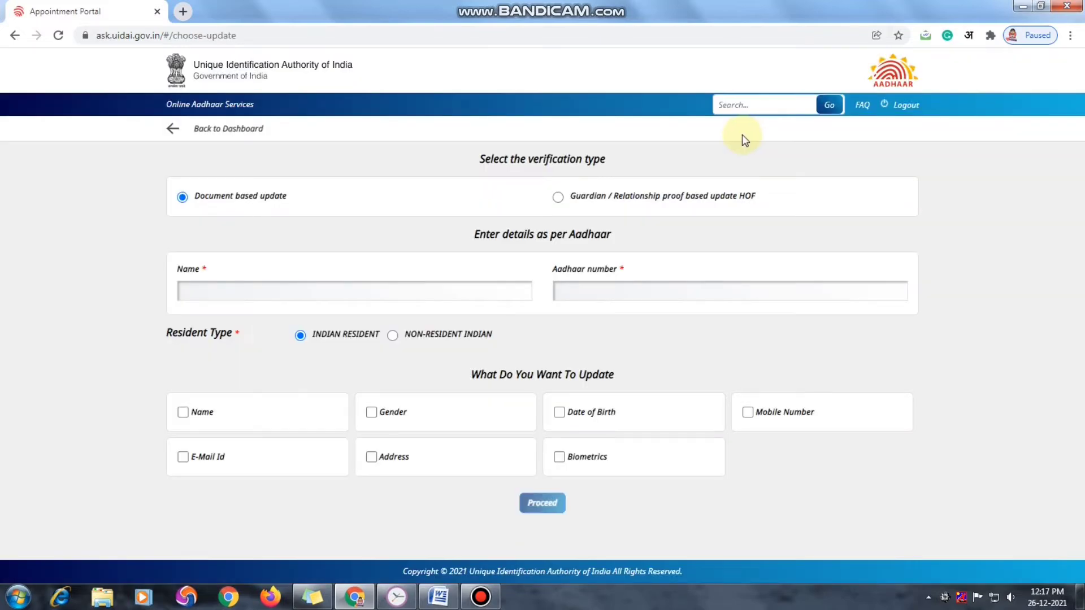
{"action": "left_click", "coordinate": [356, 295]}
{"action": "type", "text": "IASC"}
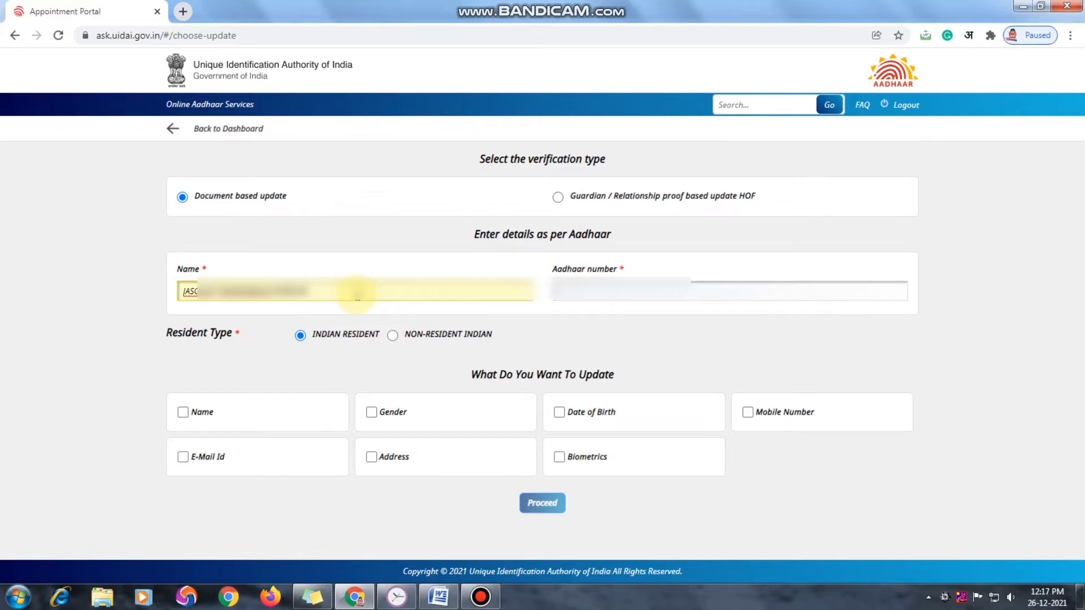
{"action": "left_click", "coordinate": [581, 290]}
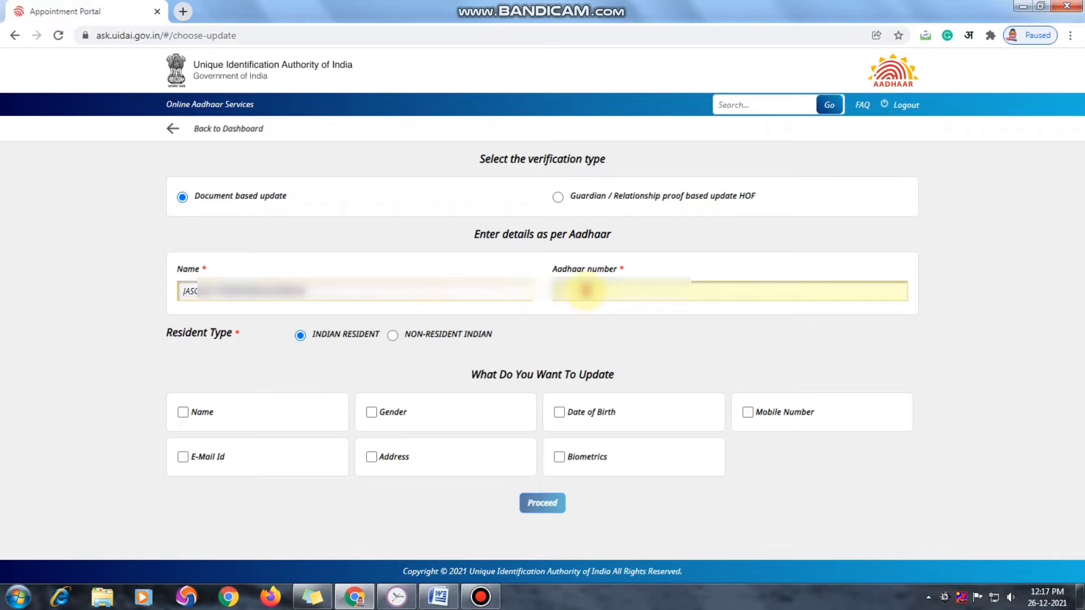
{"action": "type", "text": "12345678"}
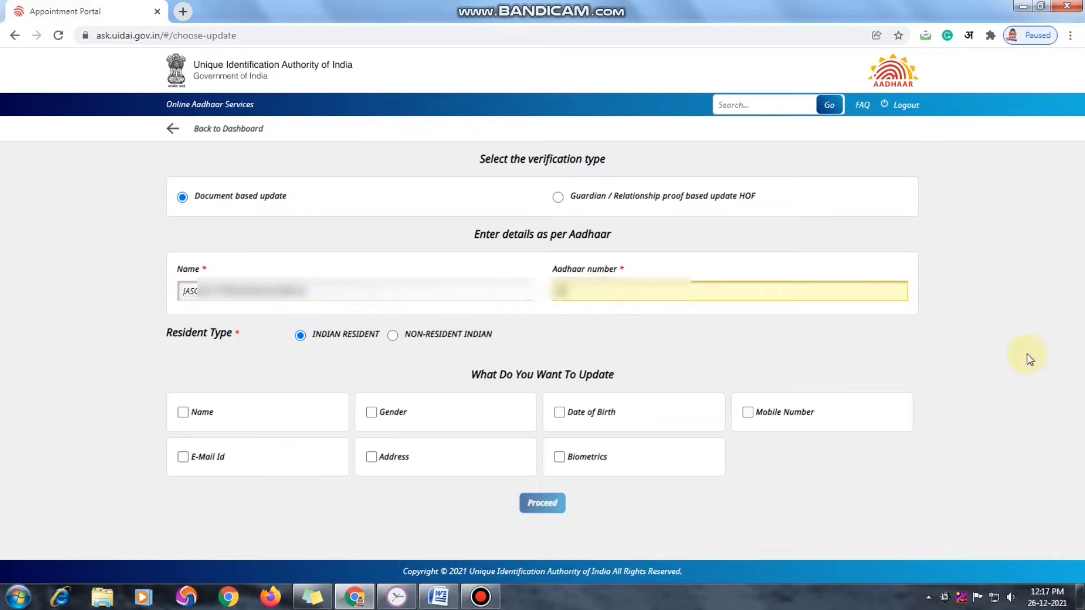
{"action": "type", "text": "9012"}
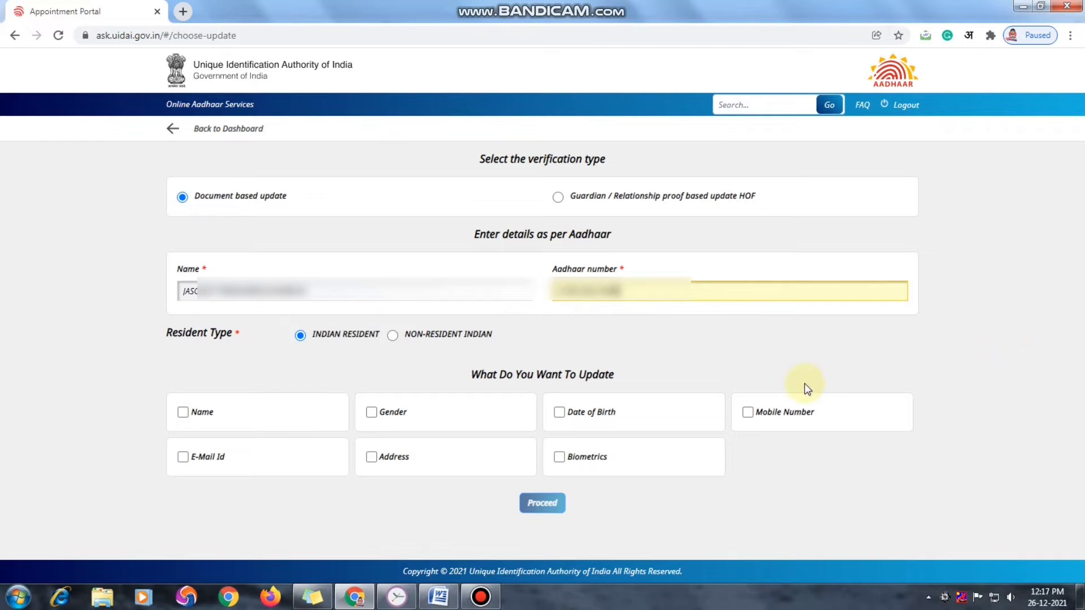
Select Mobile Number as the detail to update and confirm the prompt to proceed
{"action": "left_click", "coordinate": [749, 415]}
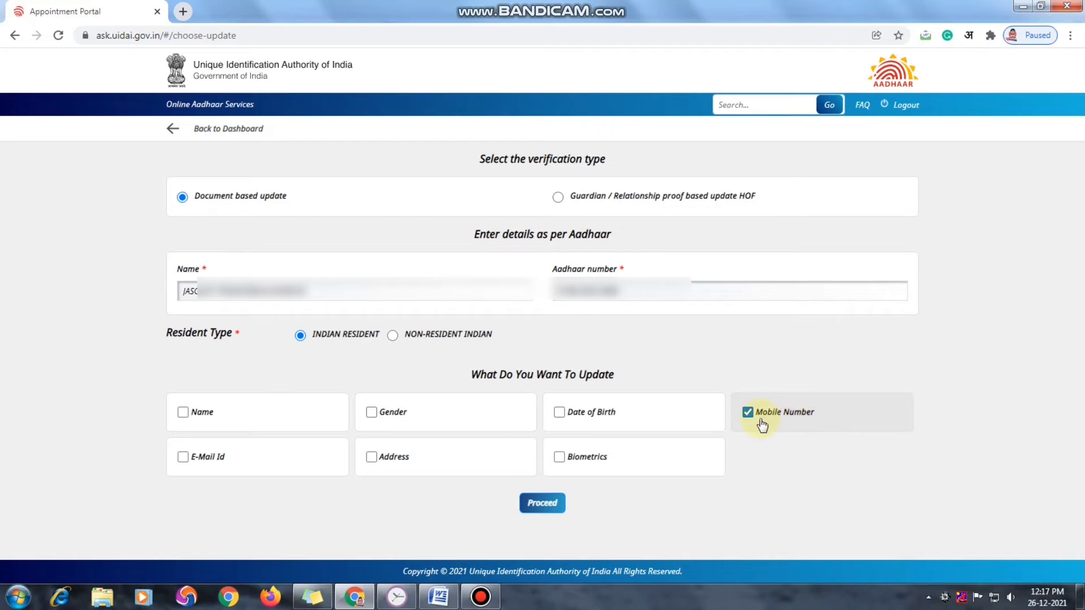
{"action": "left_click", "coordinate": [543, 506]}
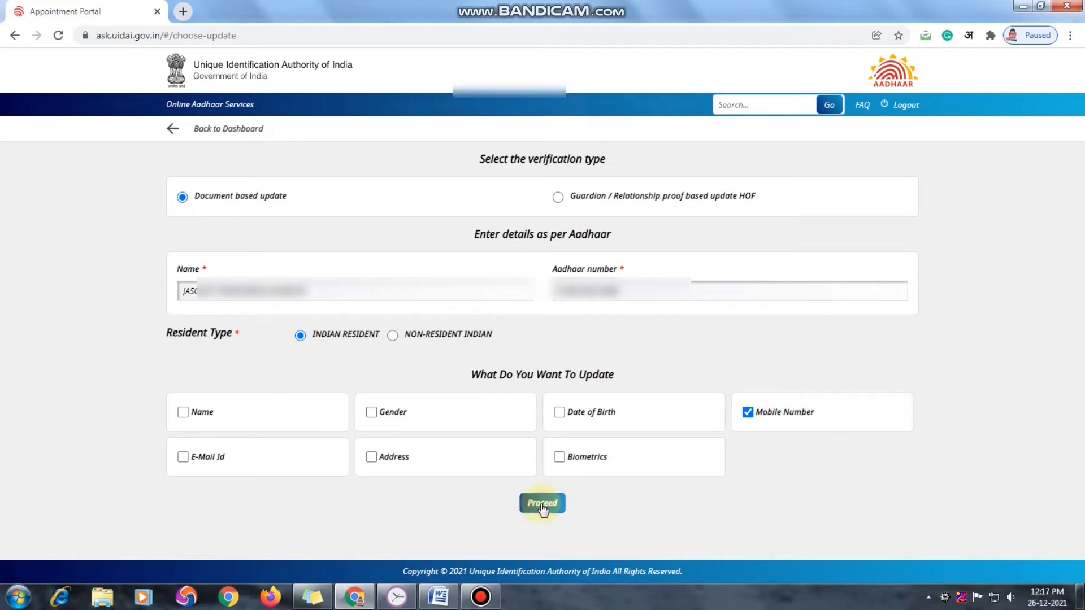
{"action": "left_click", "coordinate": [612, 124]}
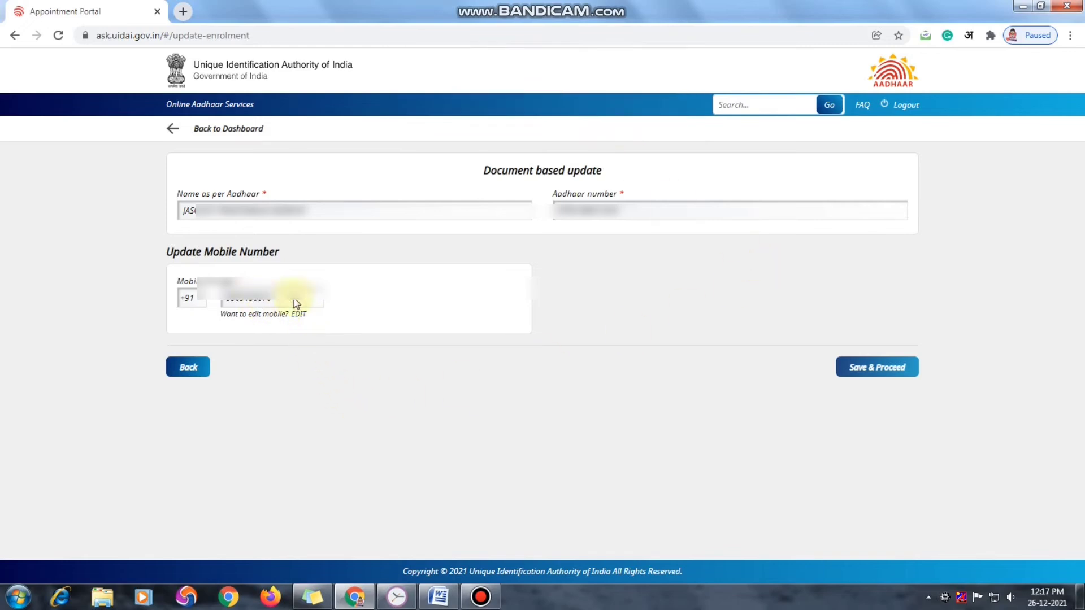
Save the mobile details, accept the section 3(2) disclosure, and submit the update application
{"action": "left_click", "coordinate": [869, 368]}
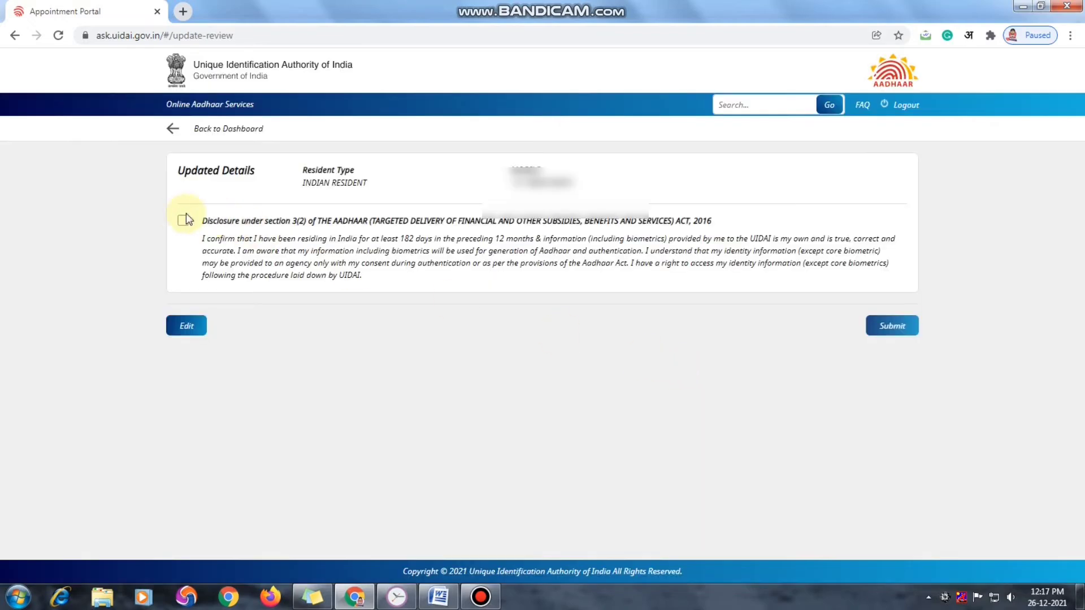
{"action": "left_click", "coordinate": [182, 221]}
{"action": "left_click", "coordinate": [890, 330]}
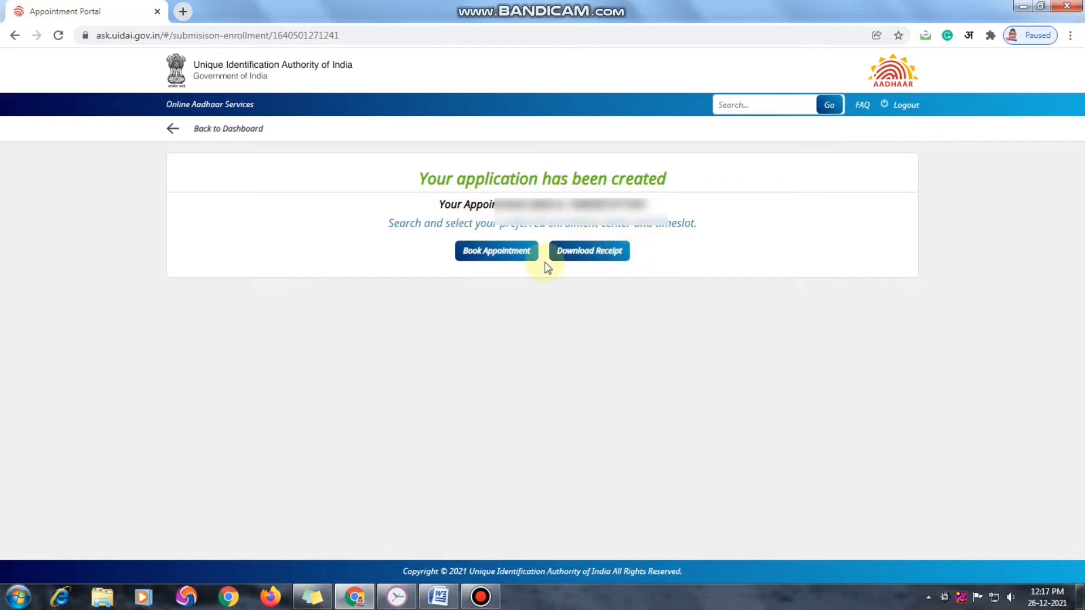
Search enrolment centres for the appointment by pincode 365006 and review the results
{"action": "left_click", "coordinate": [496, 255]}
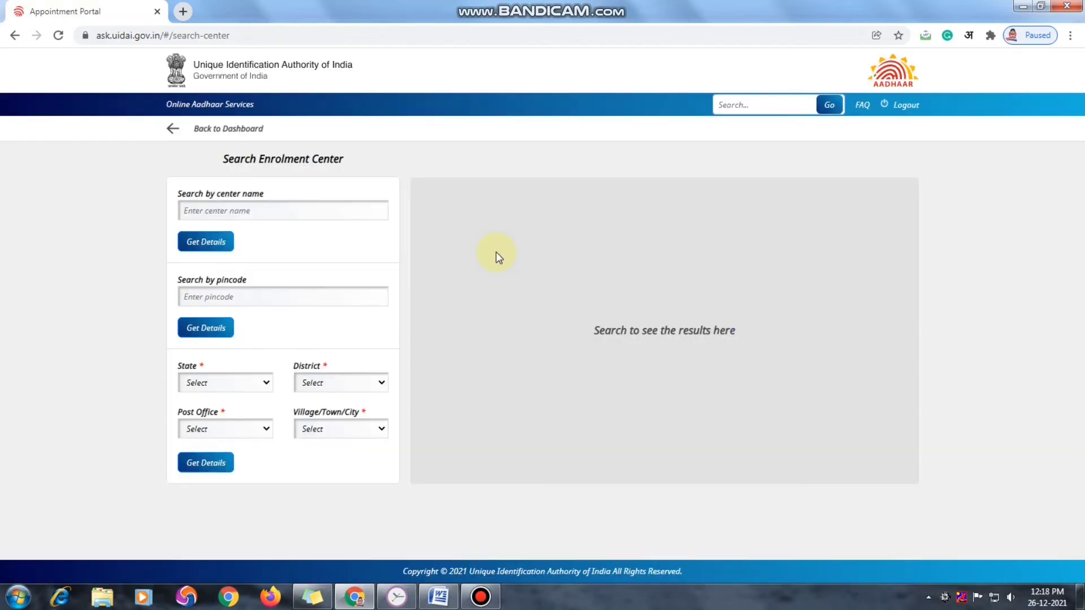
{"action": "left_click", "coordinate": [315, 295]}
{"action": "type", "text": "365006"}
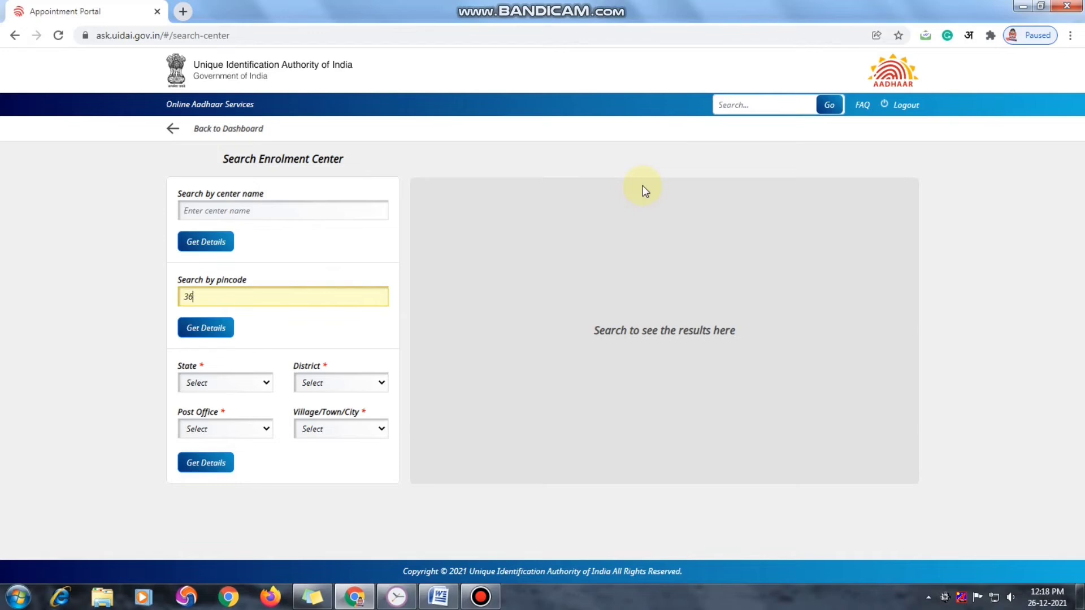
{"action": "left_click", "coordinate": [212, 331]}
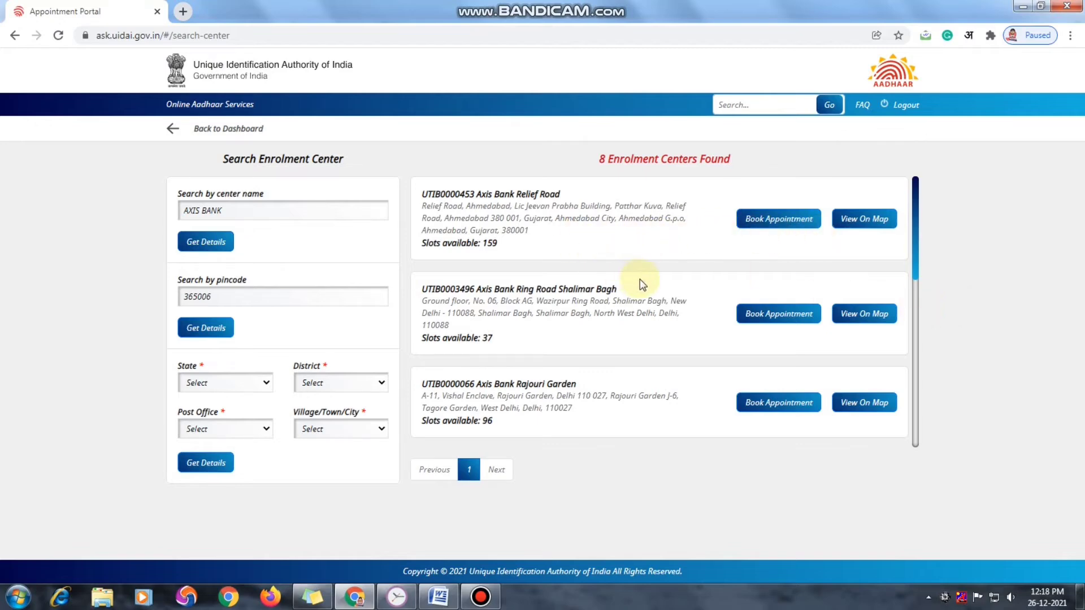
{"action": "scroll", "coordinate": [639, 279], "scroll_direction": "down", "scroll_amount": 1}
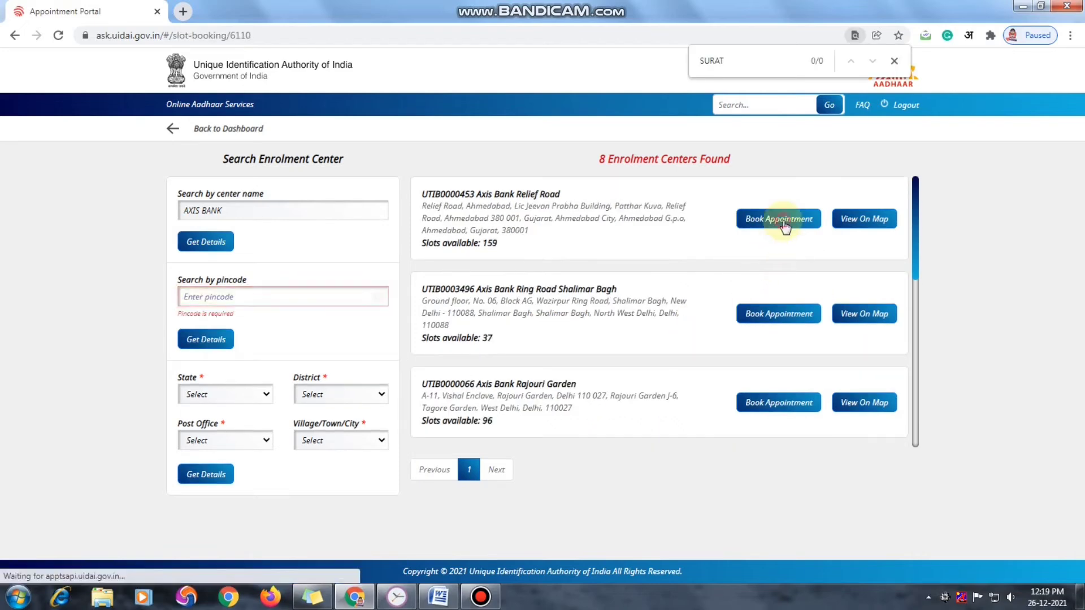
Book Axis Bank Relief Road for 31 December 2021 at 3:10 PM
{"action": "left_click", "coordinate": [784, 225]}
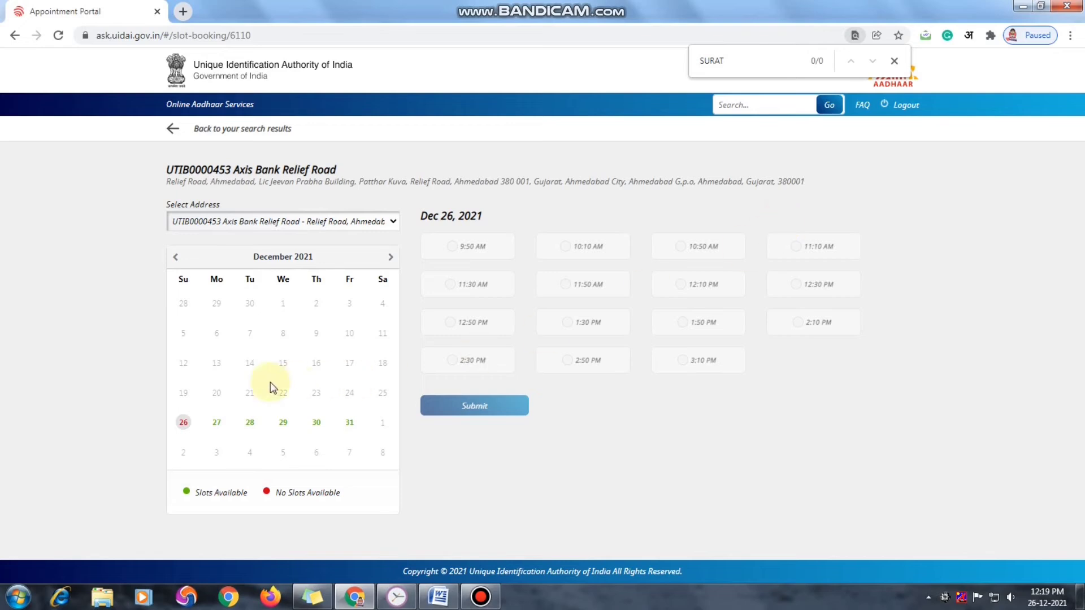
{"action": "left_click", "coordinate": [350, 424]}
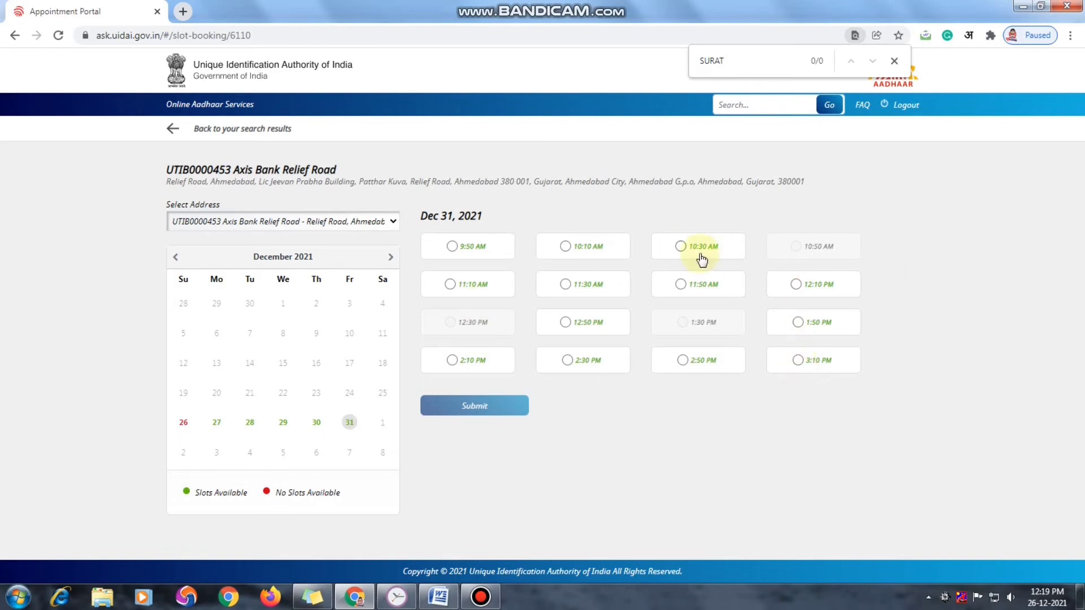
{"action": "left_click", "coordinate": [798, 361]}
{"action": "left_click", "coordinate": [491, 410]}
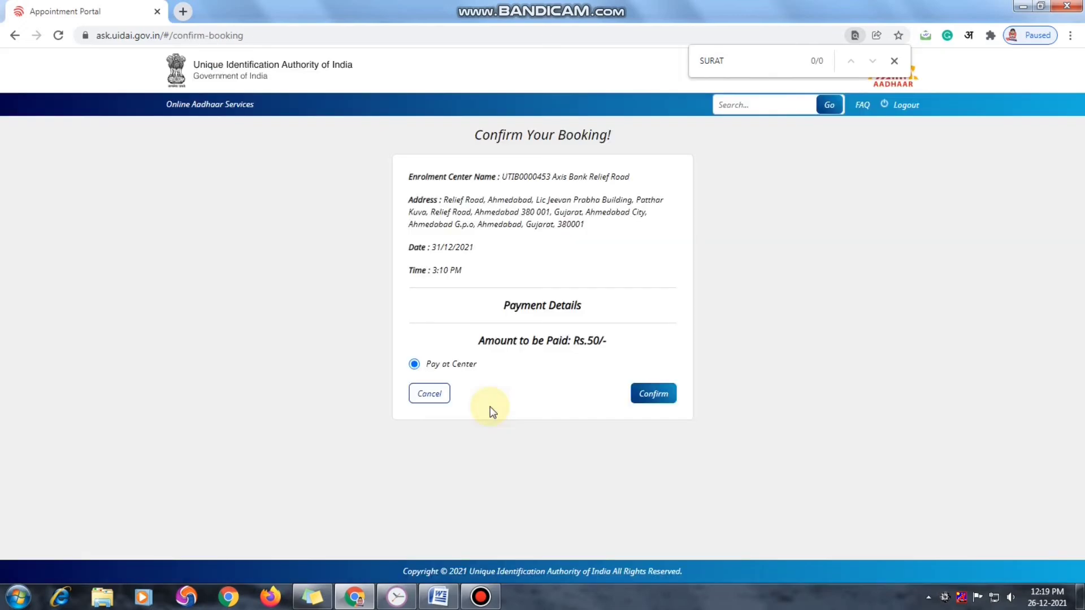
{"action": "left_click_drag", "start_coordinate": [477, 341], "coordinate": [608, 340]}
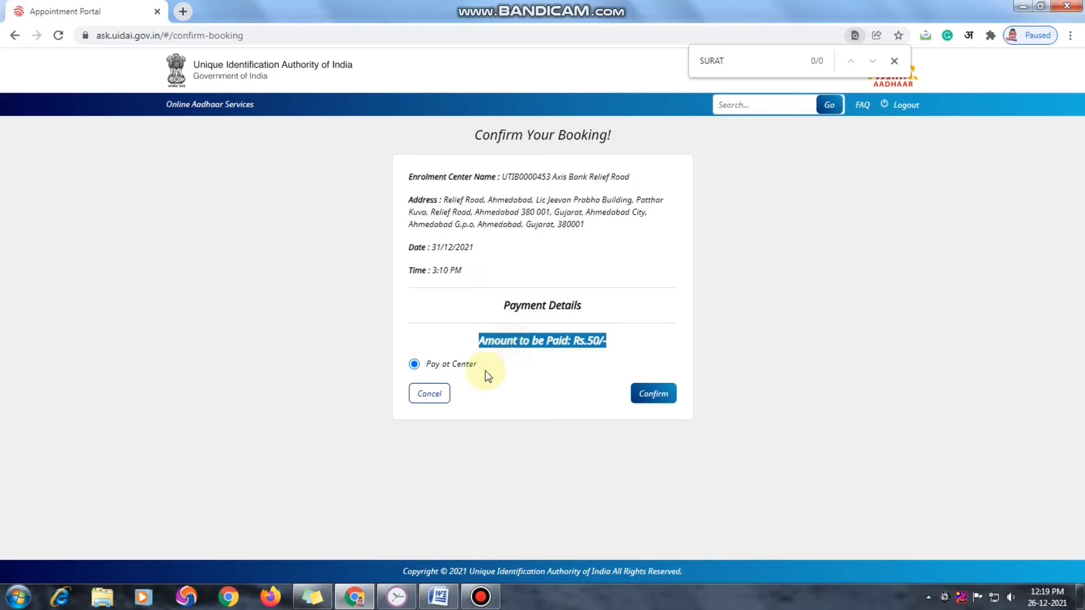
{"action": "left_click_drag", "start_coordinate": [479, 365], "coordinate": [427, 365]}
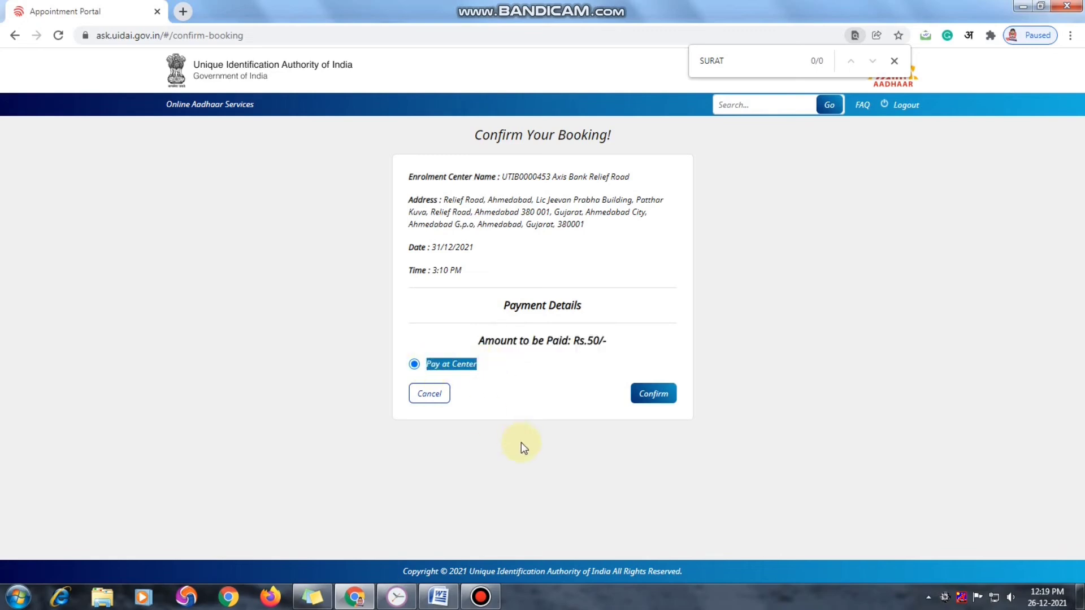